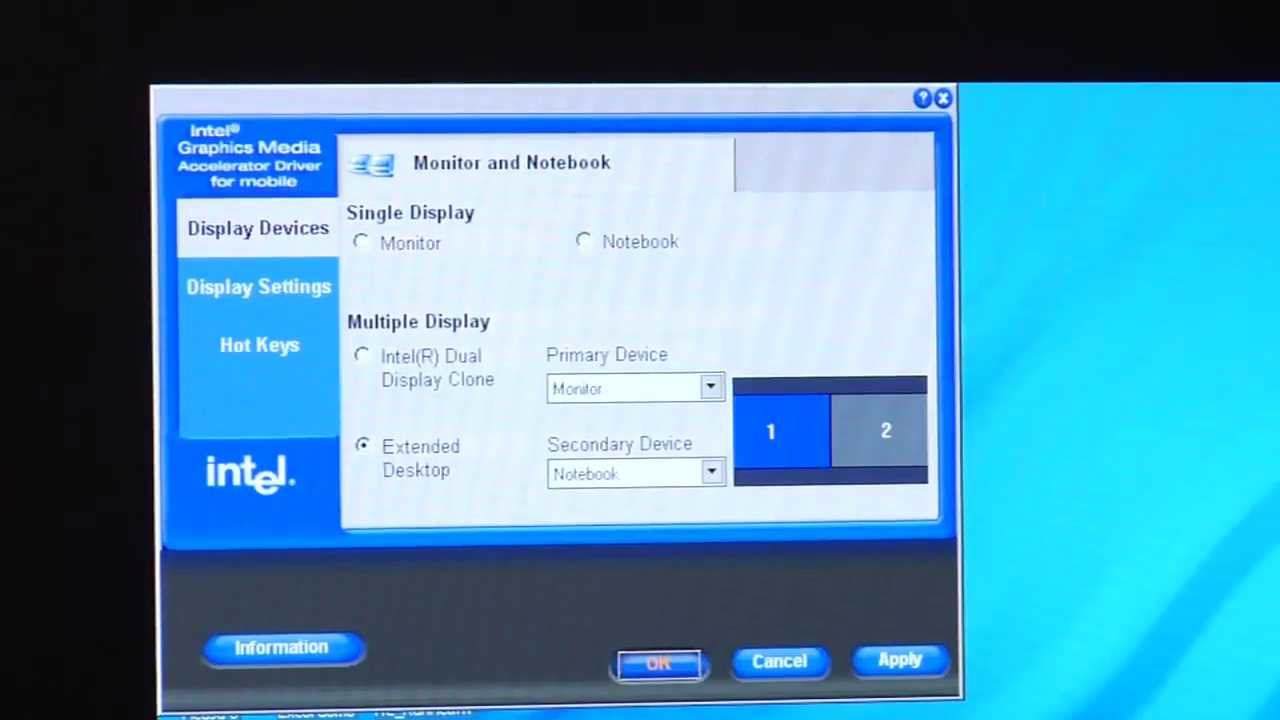
Apply and keep the extended desktop configuration across laptop and monitor
{"action": "left_click", "coordinate": [660, 661]}
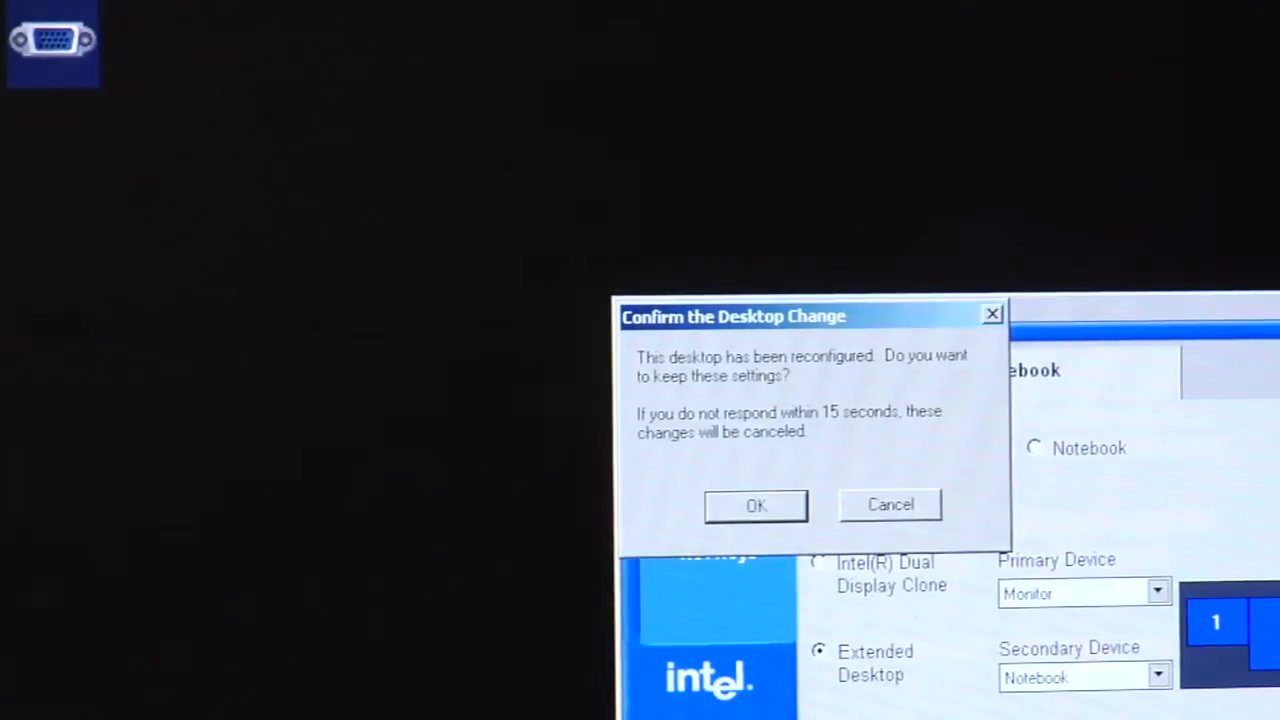
{"action": "left_click", "coordinate": [757, 505]}
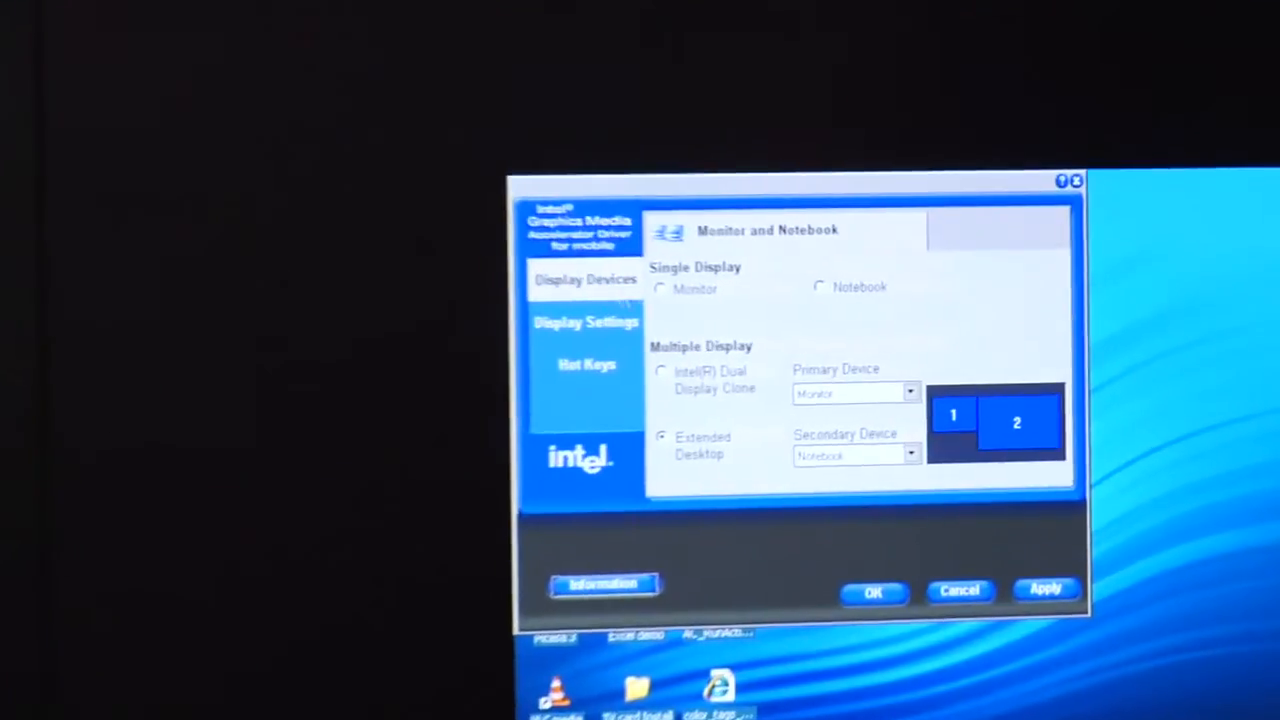
Set the monitor's screen resolution to 1680 x 1050 and apply it
{"action": "left_click", "coordinate": [561, 329]}
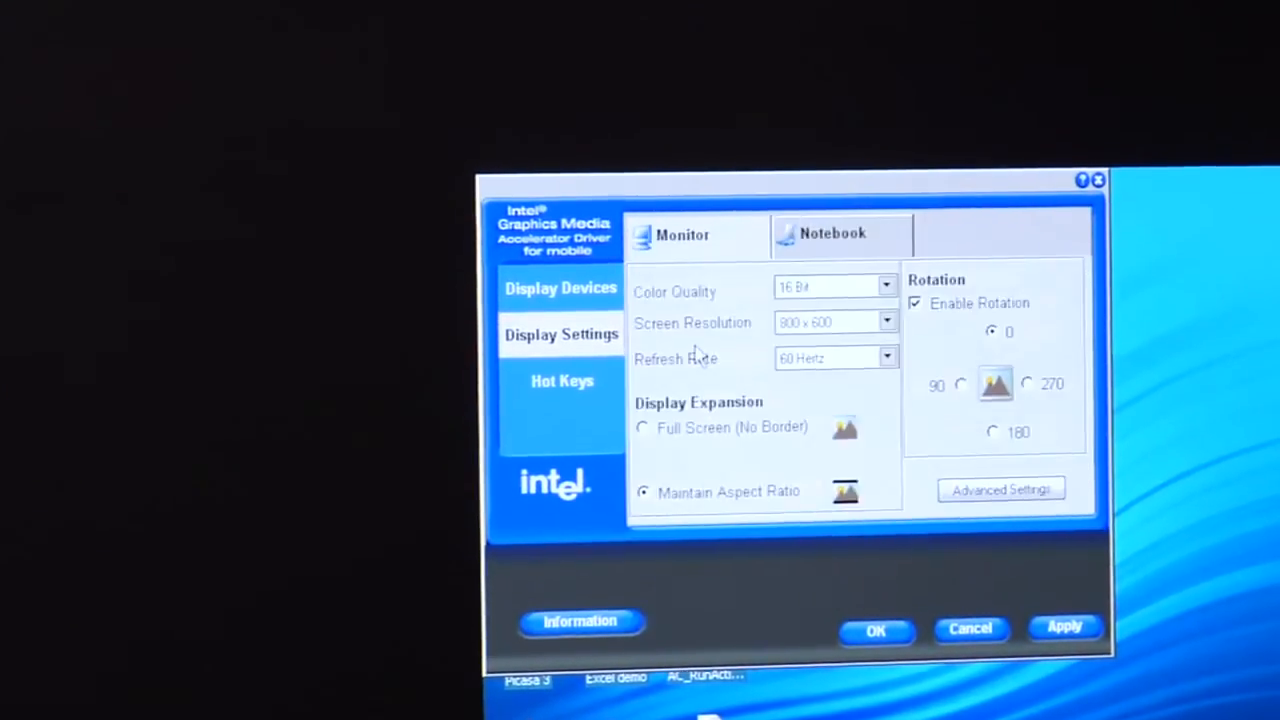
{"action": "left_click", "coordinate": [832, 239]}
{"action": "left_click", "coordinate": [886, 328]}
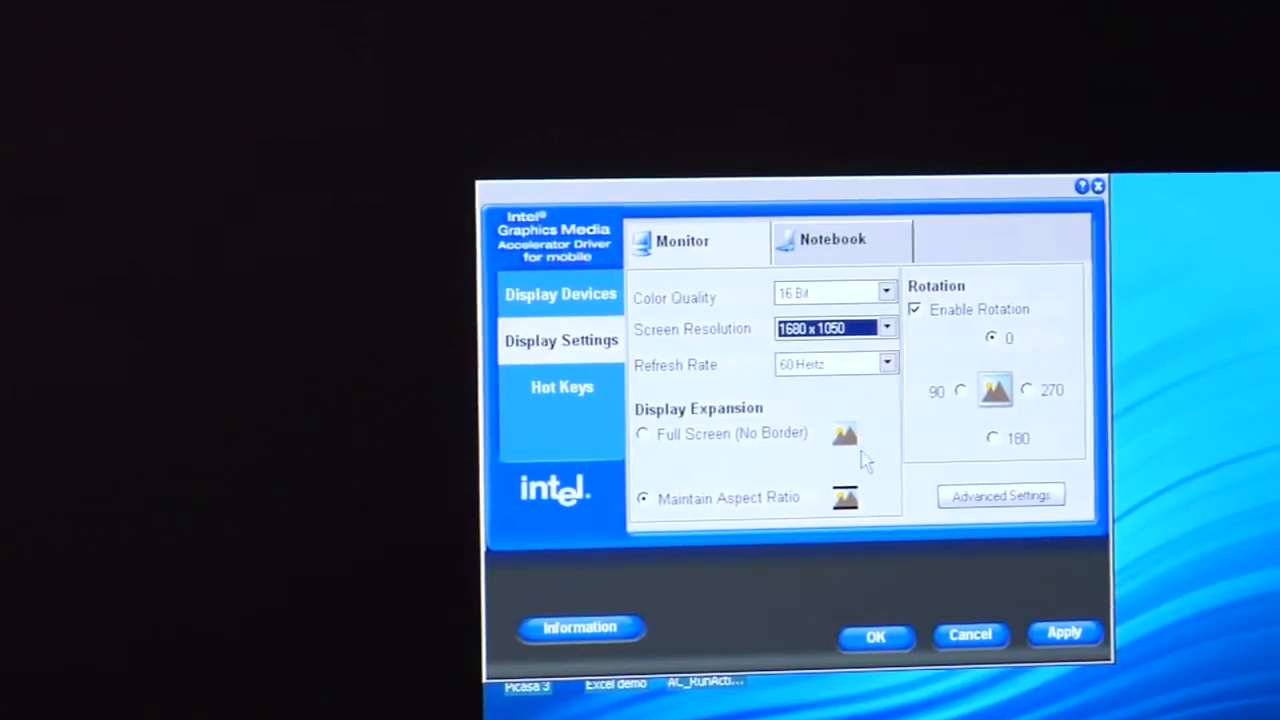
{"action": "left_click", "coordinate": [1063, 633]}
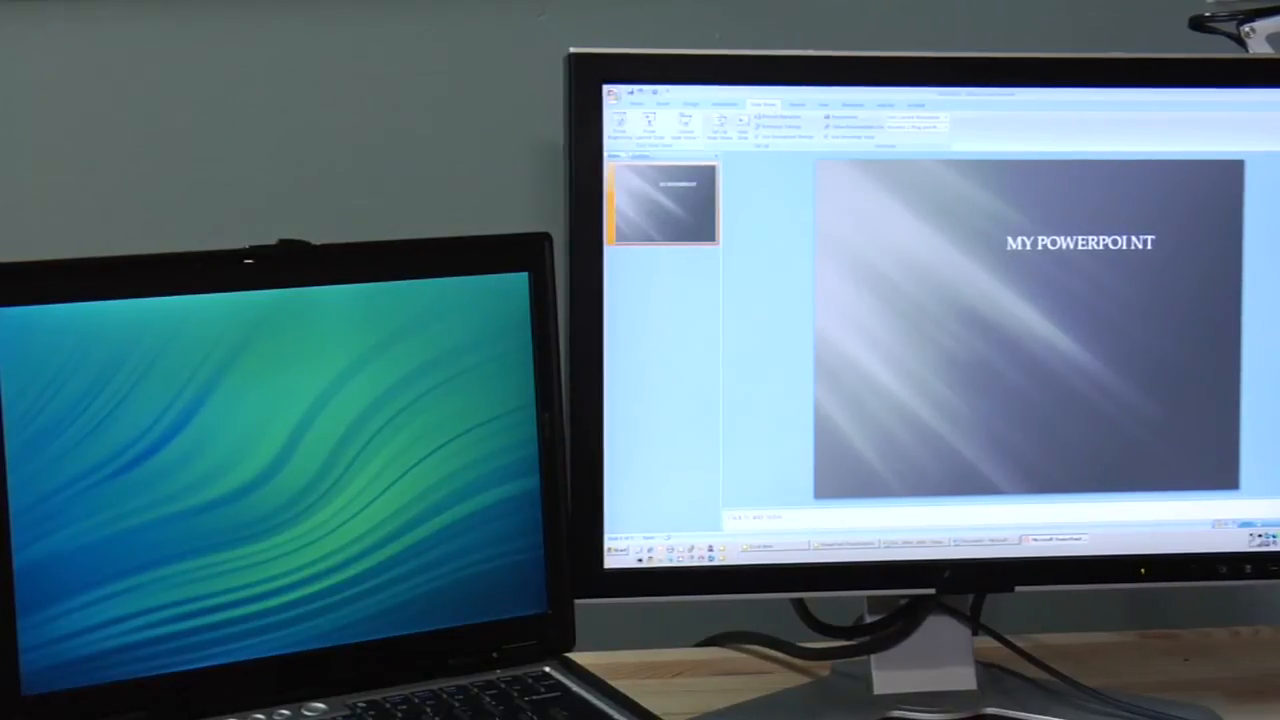
Start the slideshow with F5, slide on laptop and presenter view on monitor
{"action": "key", "text": "F5"}
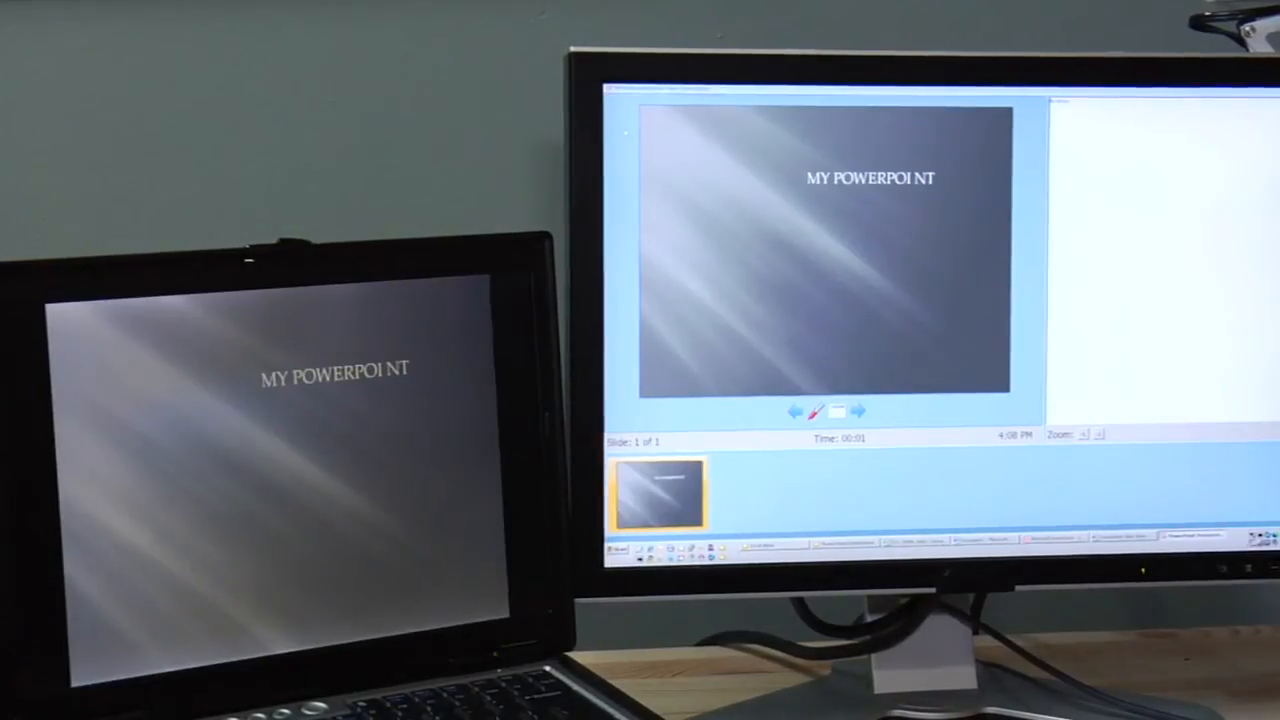